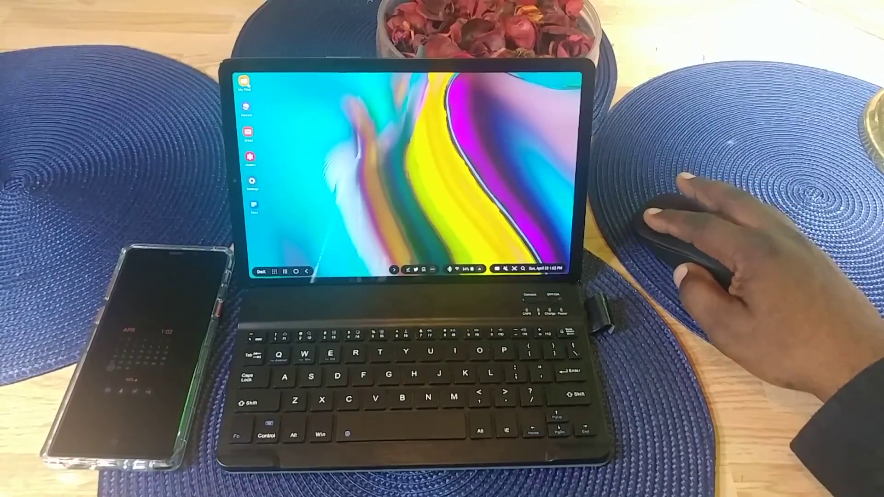
- Open the Samsung DeX Labs settings from the DeX options, review the experimental features, and close the window
{"action": "mouse_move", "coordinate": [243, 82]}
{"action": "left_mouse_down"}
{"action": "mouse_move", "coordinate": [267, 108]}
{"action": "mouse_move", "coordinate": [271, 156]}
{"action": "mouse_move", "coordinate": [256, 81]}
{"action": "left_mouse_up"}
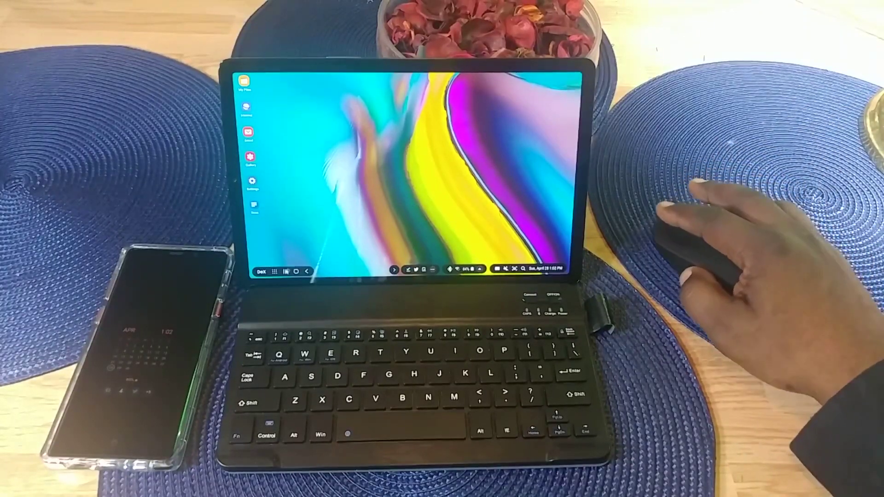
{"action": "left_click", "coordinate": [265, 273]}
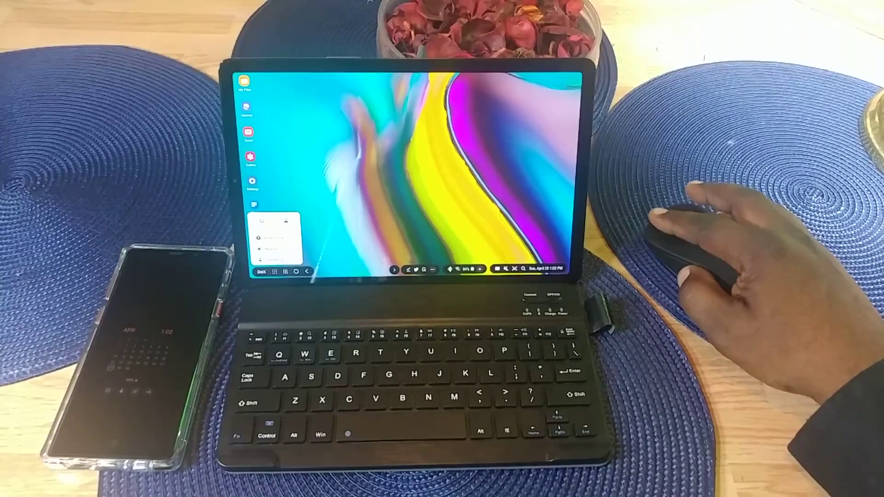
{"action": "left_click", "coordinate": [274, 238]}
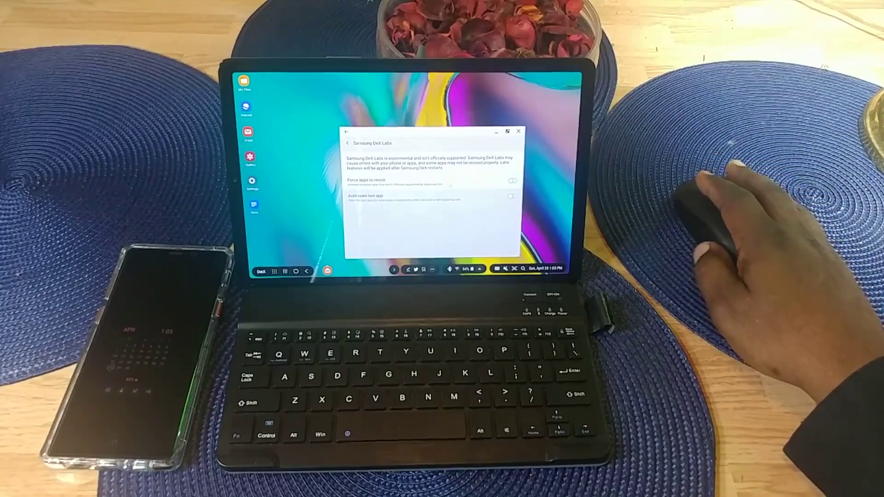
{"action": "left_click", "coordinate": [517, 134]}
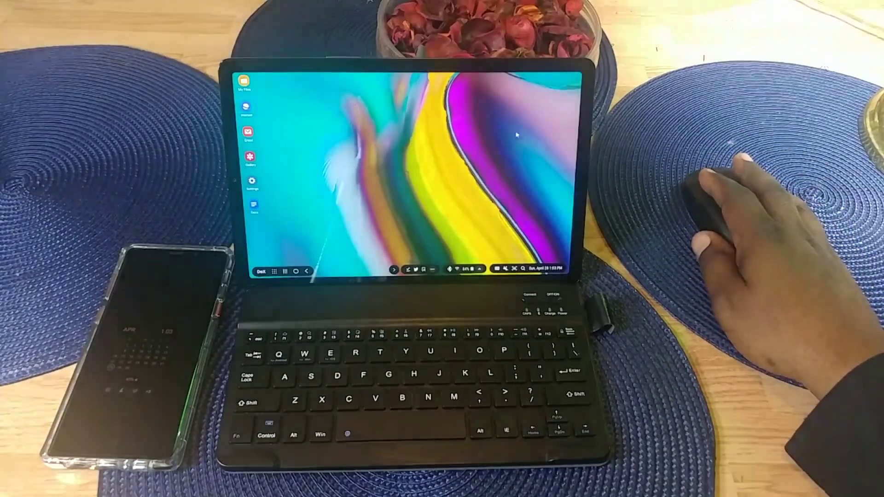
{"action": "left_click", "coordinate": [261, 272]}
{"action": "left_click", "coordinate": [323, 249]}
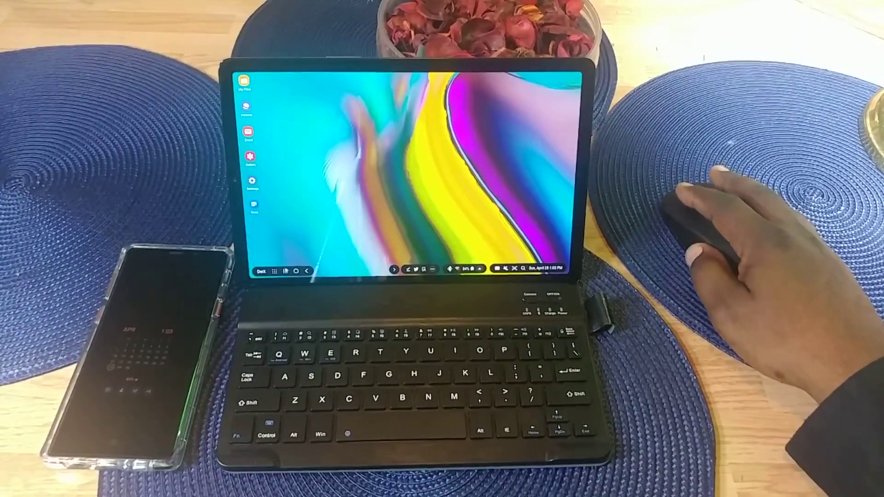
- Open the recent apps overview and close all running apps
{"action": "left_click", "coordinate": [275, 271]}
{"action": "left_click", "coordinate": [275, 271]}
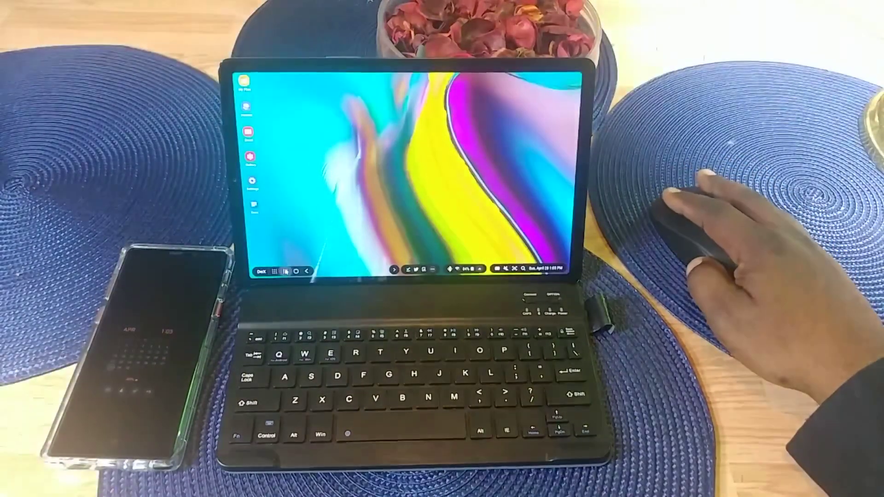
{"action": "left_click", "coordinate": [285, 271]}
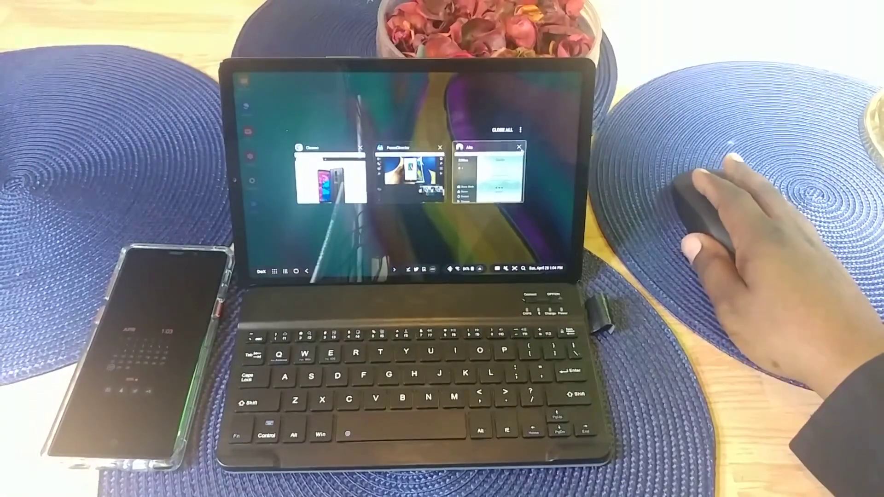
{"action": "left_click", "coordinate": [503, 131]}
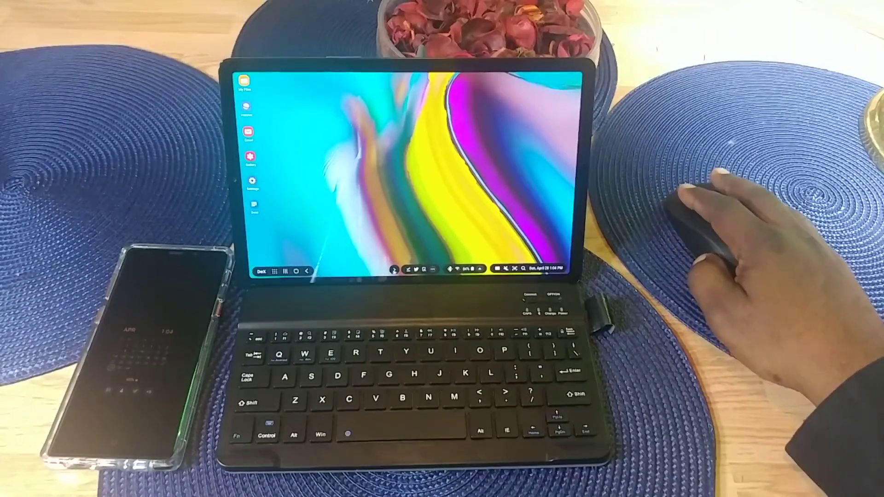
- Check the notifications waiting in the taskbar and clear them
{"action": "left_click", "coordinate": [408, 271]}
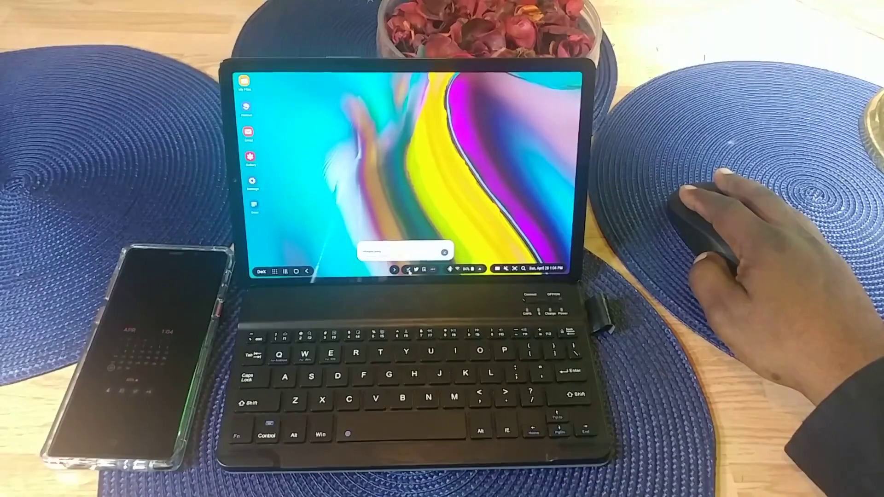
{"action": "mouse_move", "coordinate": [416, 270]}
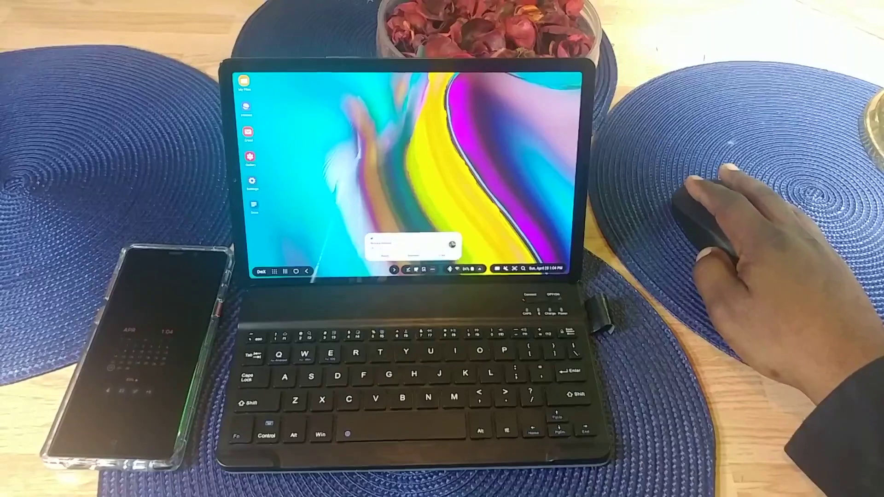
{"action": "left_click", "coordinate": [426, 270]}
{"action": "left_click", "coordinate": [433, 271]}
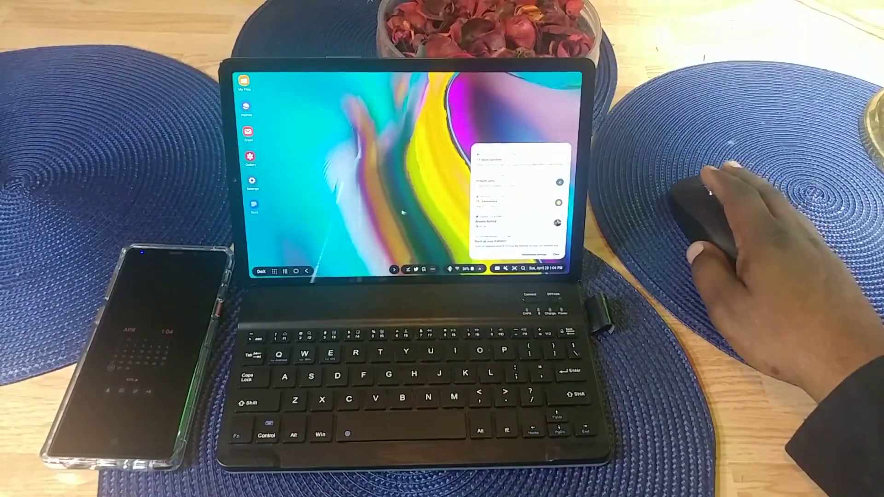
{"action": "left_click", "coordinate": [556, 254]}
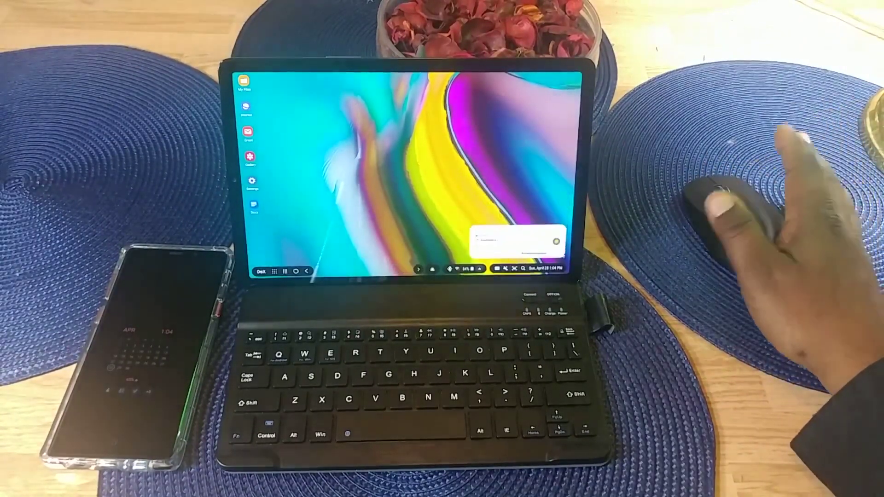
- Look at the Bluetooth devices panel and the quick settings toggles, closing each one
{"action": "left_click", "coordinate": [450, 269]}
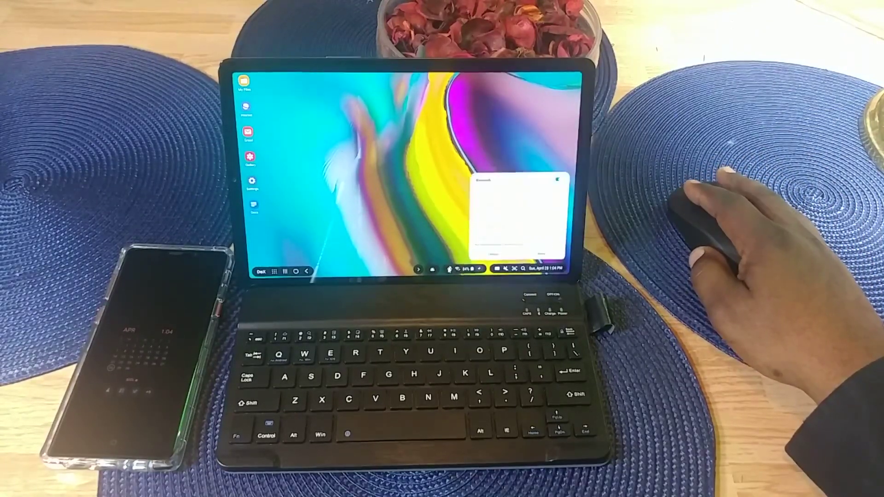
{"action": "left_click", "coordinate": [450, 230]}
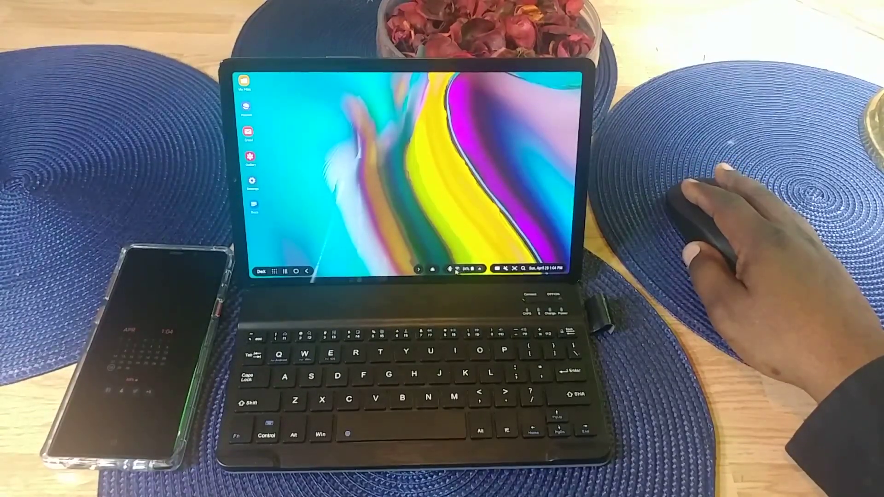
{"action": "left_click", "coordinate": [479, 268]}
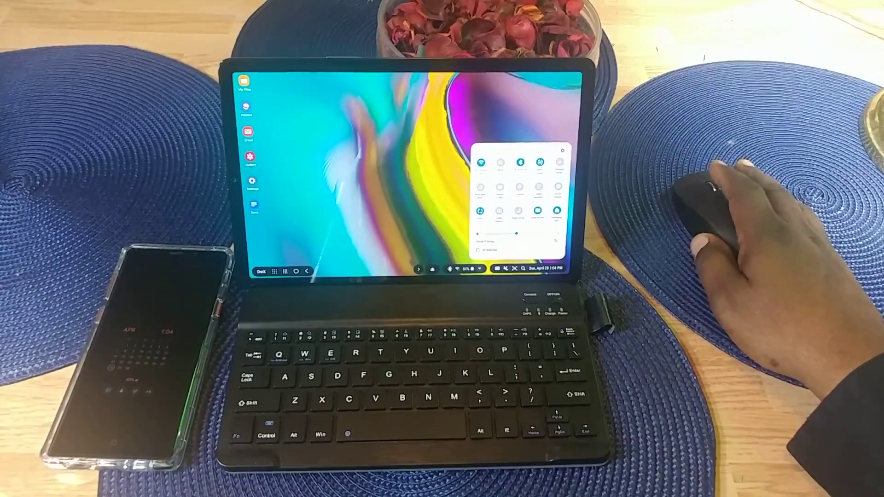
{"action": "left_click", "coordinate": [447, 212]}
- Show and hide the on-screen keyboard, and look at the device search panel before dismissing it
{"action": "left_click", "coordinate": [497, 269]}
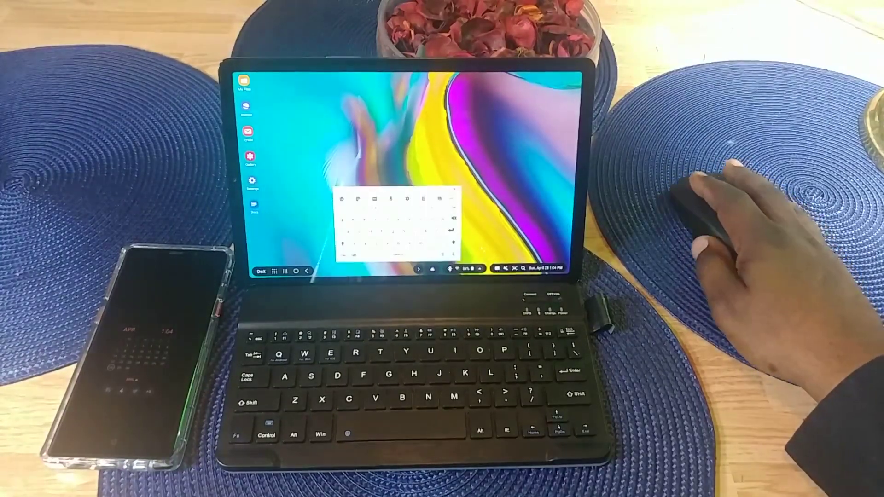
{"action": "left_click", "coordinate": [455, 188]}
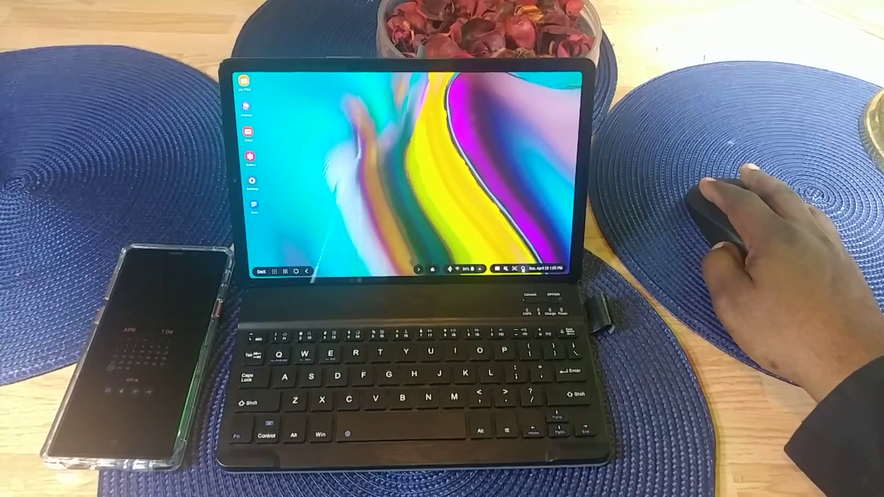
{"action": "left_click", "coordinate": [523, 269]}
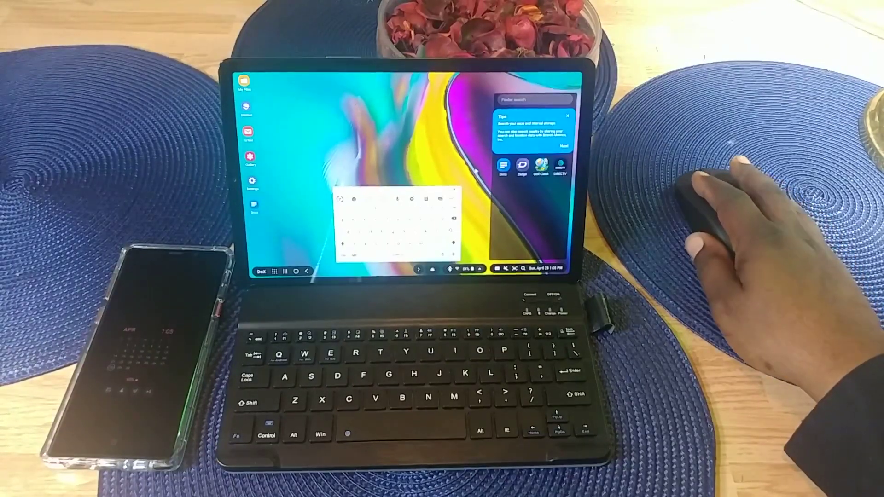
{"action": "left_click", "coordinate": [476, 172]}
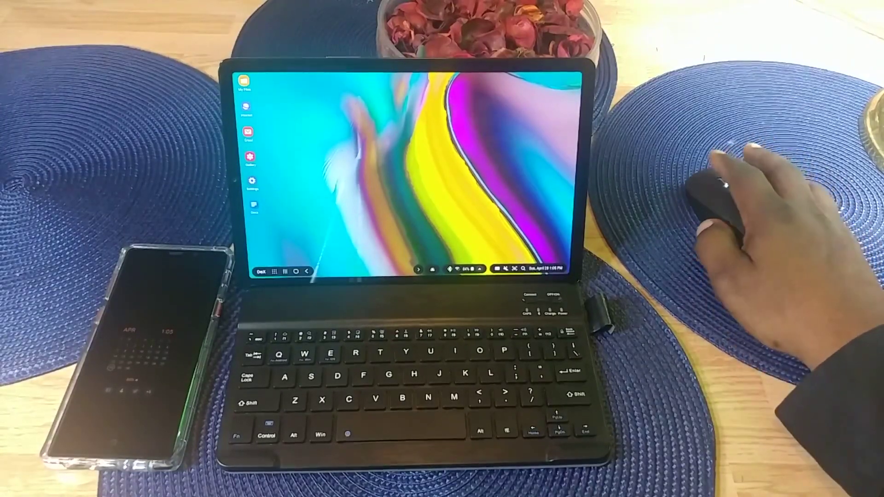
- Launch PowerDirector from the app list and place its window on the left side of the desktop
{"action": "left_click", "coordinate": [273, 271]}
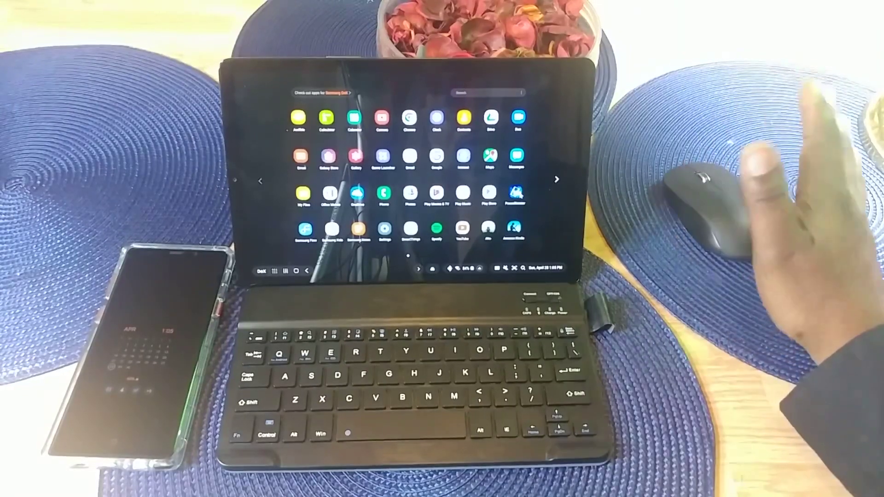
{"action": "left_click", "coordinate": [520, 194]}
{"action": "left_click_drag", "start_coordinate": [432, 78], "coordinate": [332, 77]}
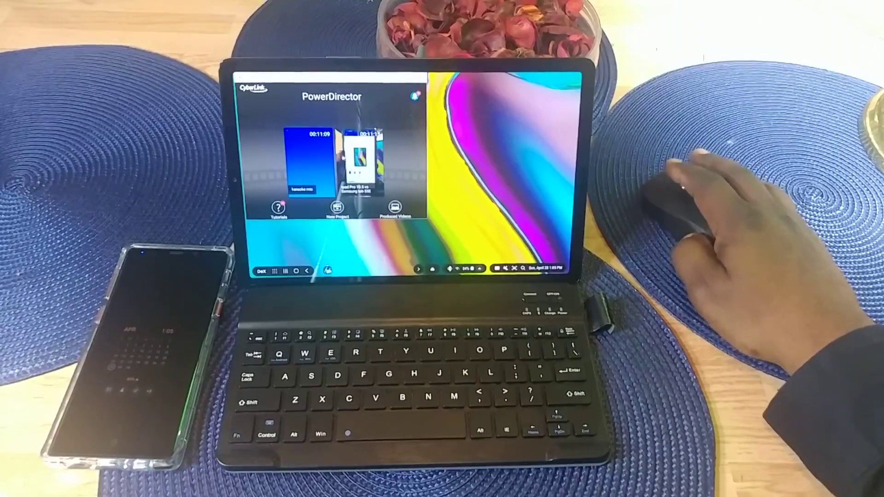
- Open the "Ipad Pro 10.5 vs Samsung tab S5E" project for editing and play its preview briefly
{"action": "left_click", "coordinate": [362, 187]}
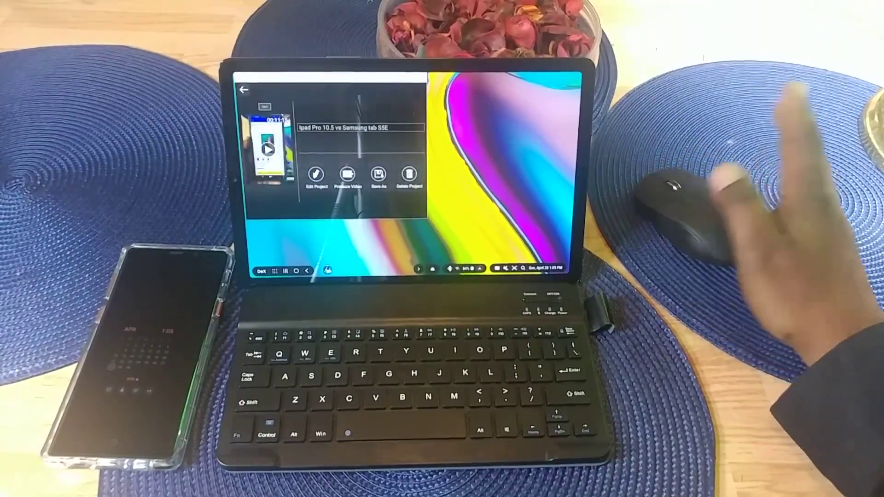
{"action": "left_click", "coordinate": [419, 133]}
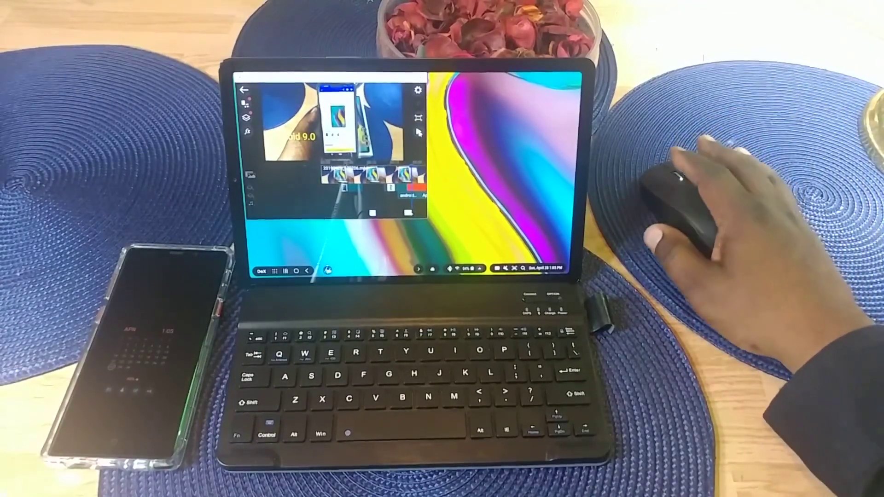
{"action": "left_click", "coordinate": [418, 134]}
- Launch Chrome beside the video editor and play the project preview while the web page is open
{"action": "left_click", "coordinate": [275, 271]}
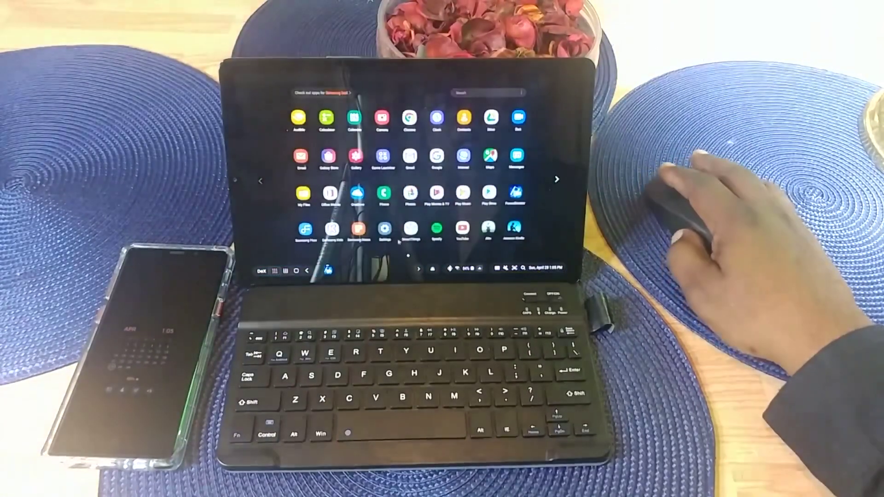
{"action": "left_click", "coordinate": [409, 118]}
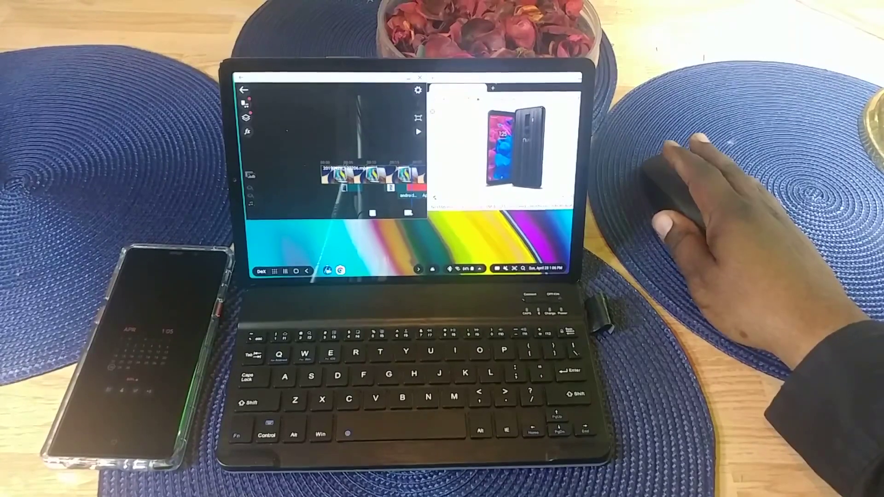
{"action": "left_click", "coordinate": [418, 131]}
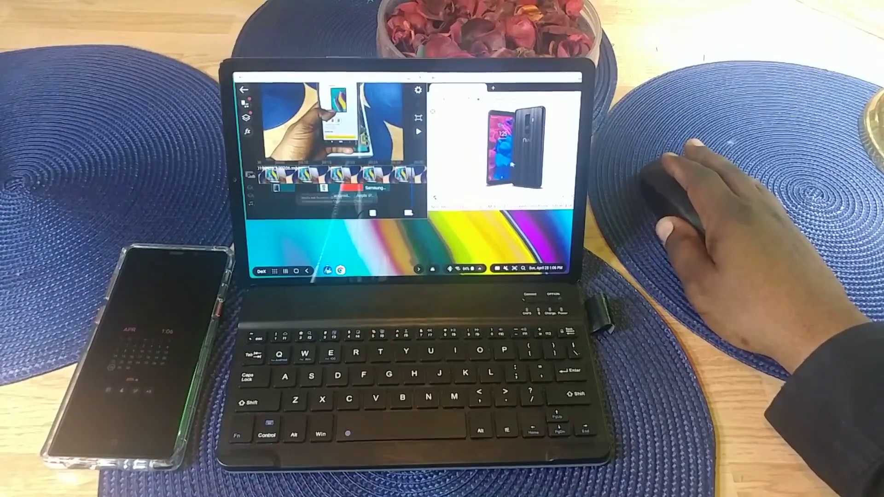
- Download the phone image from the web page
{"action": "right_click", "coordinate": [510, 157]}
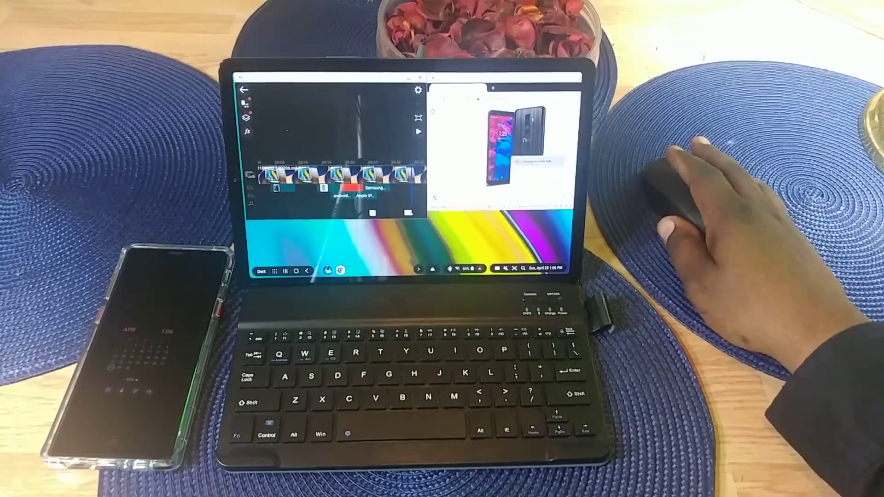
{"action": "left_click", "coordinate": [528, 171]}
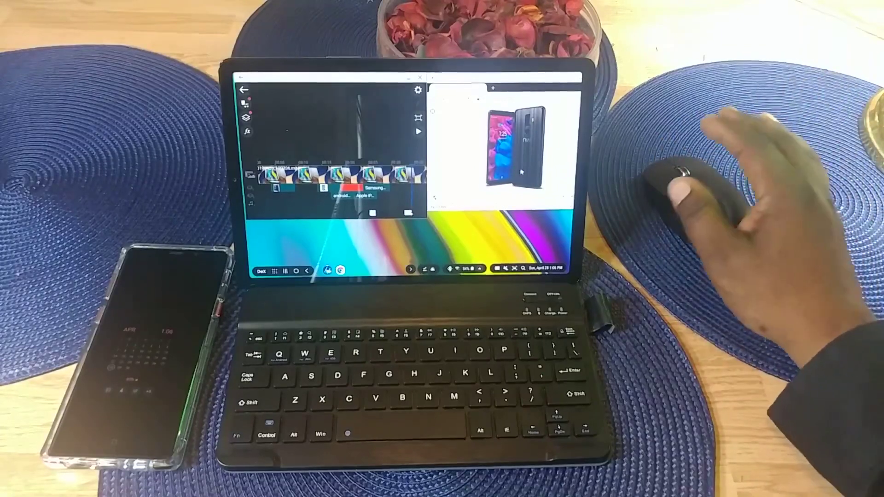
- Insert the downloaded phone picture from the Download folder as an overlay on the video timeline
{"action": "left_click_drag", "start_coordinate": [403, 173], "coordinate": [323, 173]}
{"action": "left_click", "coordinate": [247, 118]}
{"action": "left_click", "coordinate": [267, 116]}
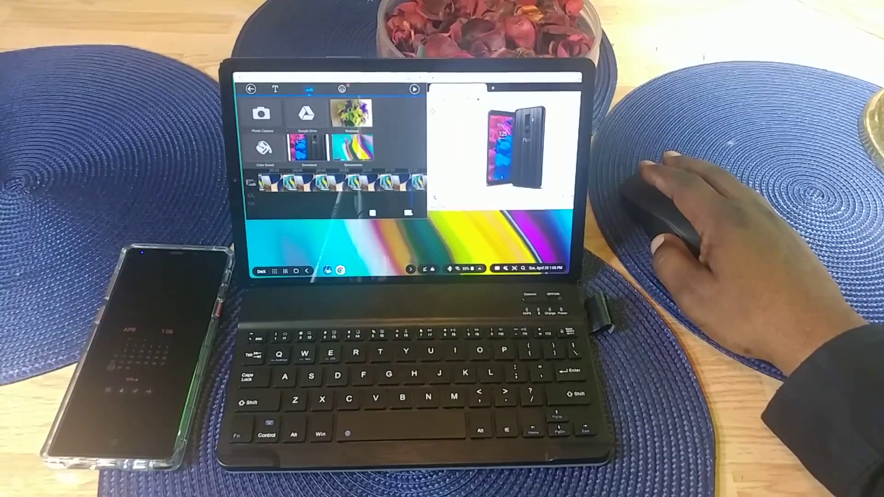
{"action": "left_click", "coordinate": [294, 152]}
{"action": "left_click", "coordinate": [269, 119]}
{"action": "left_click", "coordinate": [262, 130]}
{"action": "left_click", "coordinate": [246, 91]}
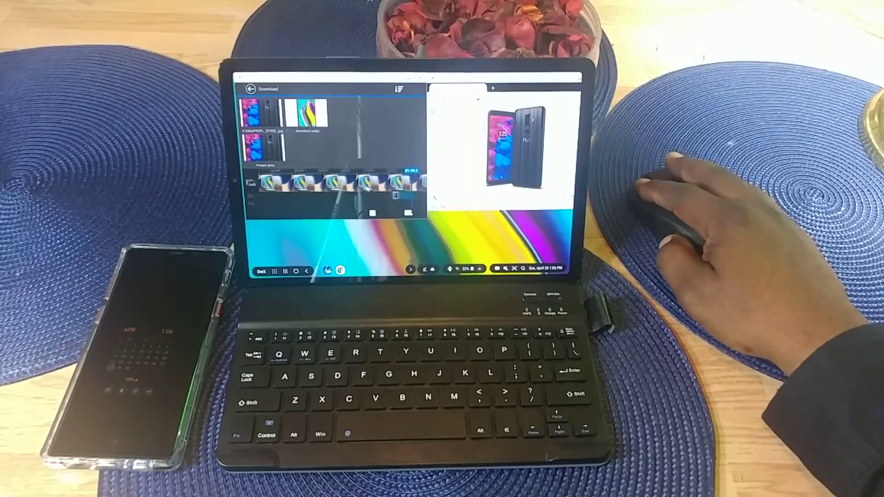
- Play back the section of the timeline containing the phone picture overlay to check it, and stop playback
{"action": "left_click_drag", "start_coordinate": [392, 190], "coordinate": [394, 189]}
{"action": "left_click", "coordinate": [418, 131]}
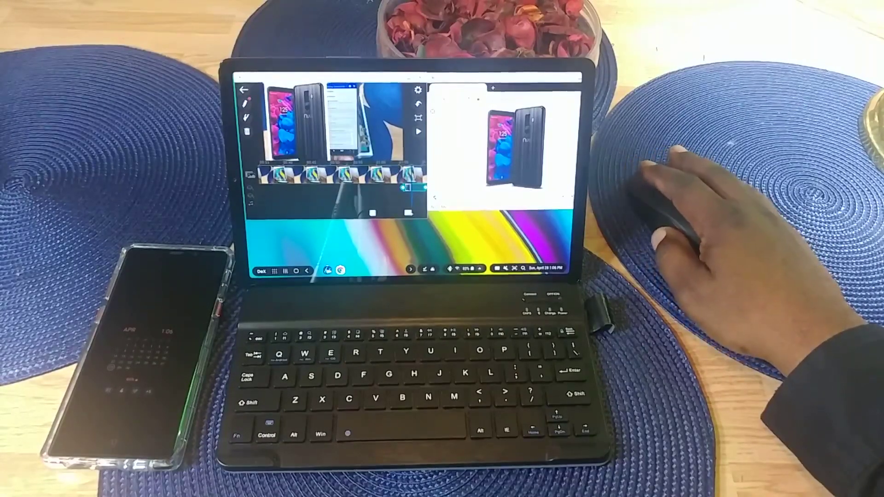
{"action": "left_click", "coordinate": [419, 131]}
{"action": "left_click", "coordinate": [334, 151]}
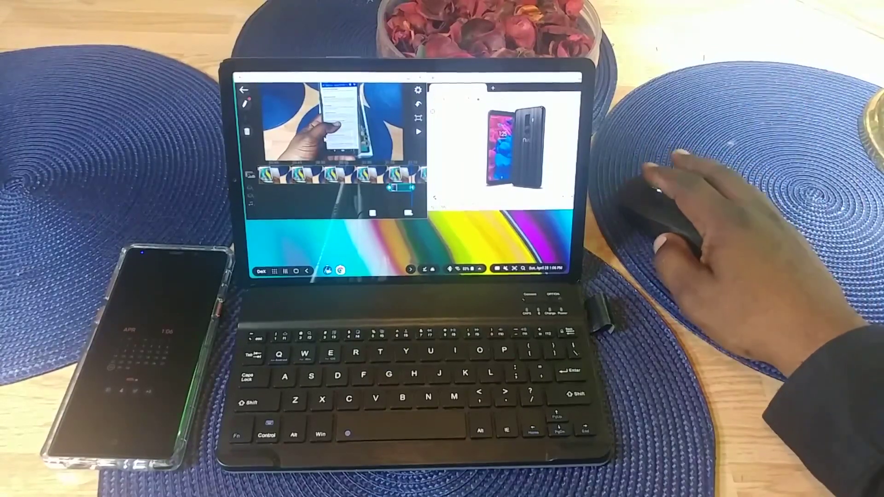
- Load the Best Buy website in Chrome beside the video editor and browse its home page deals
{"action": "left_click", "coordinate": [490, 130]}
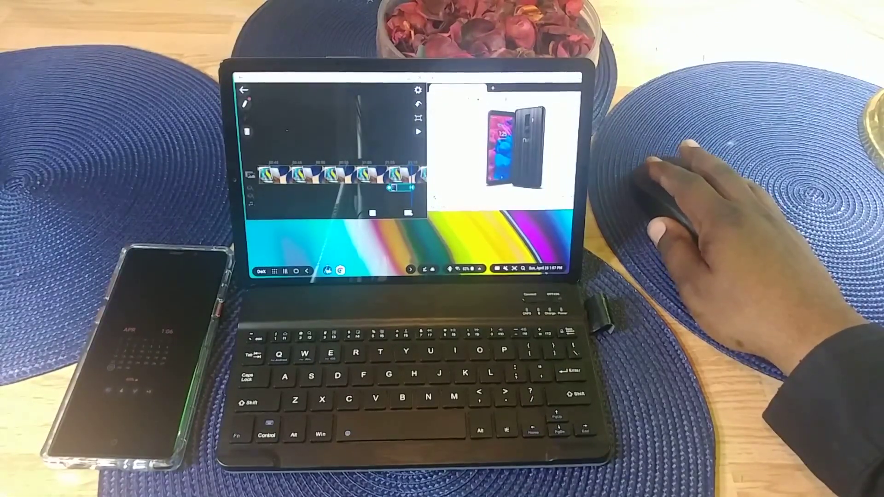
{"action": "left_click", "coordinate": [509, 99]}
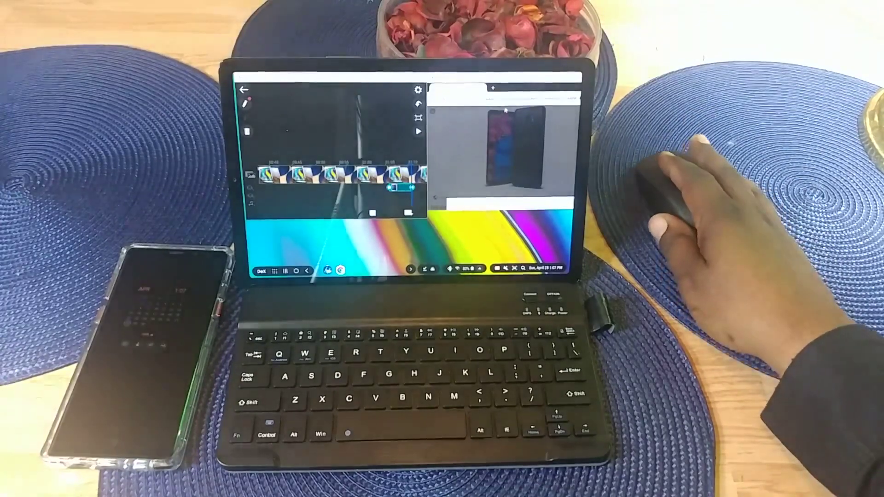
{"action": "type", "text": "be"}
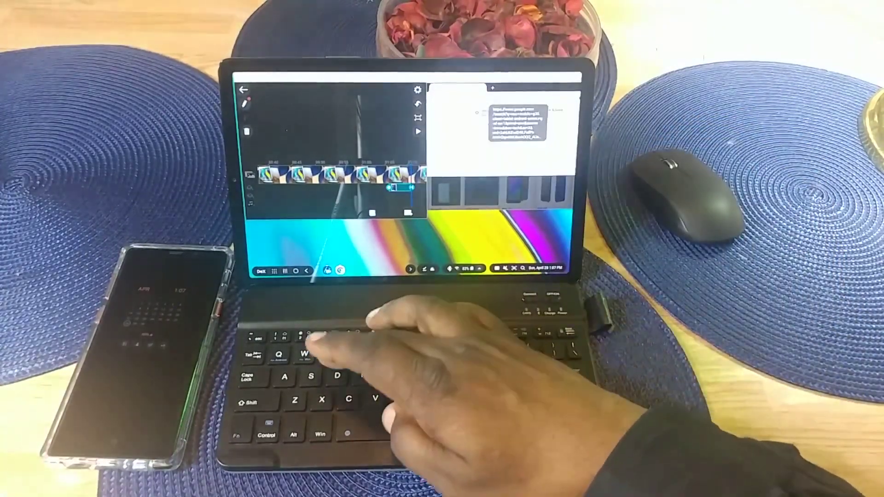
{"action": "key", "text": "Return"}
{"action": "left_click", "coordinate": [512, 192]}
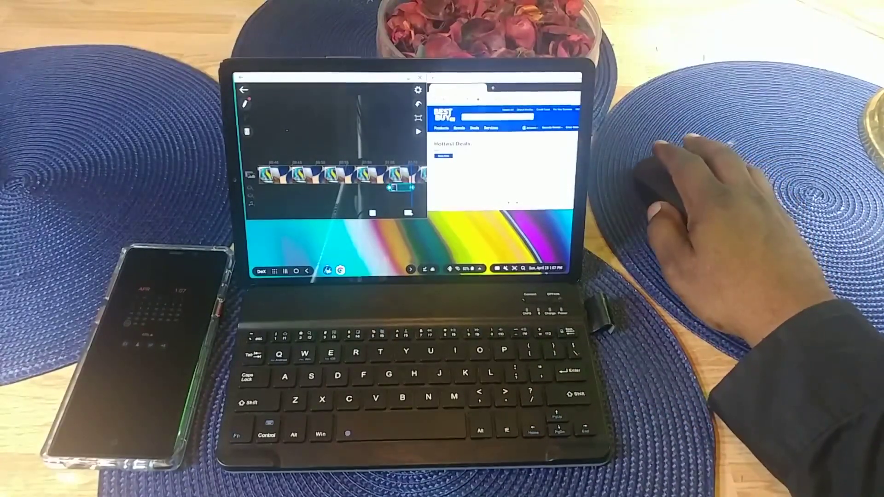
{"action": "scroll", "coordinate": [502, 152], "scroll_direction": "down", "scroll_amount": 5}
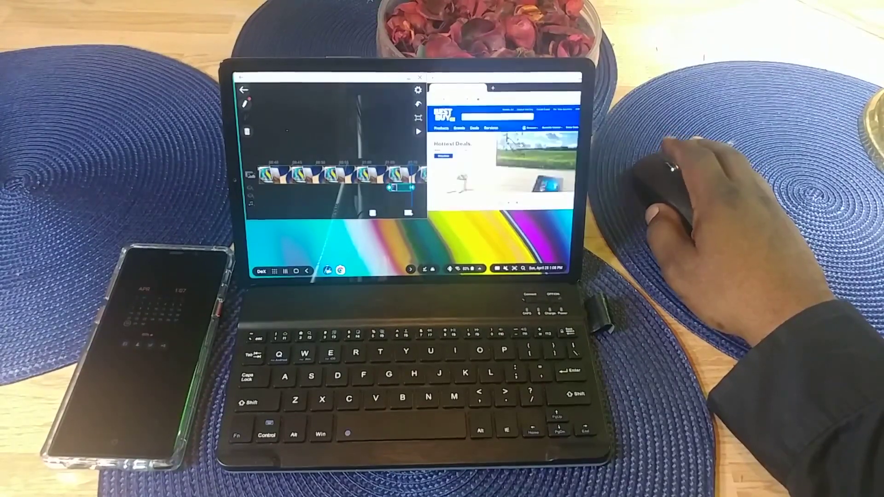
- Launch Alto's Adventure in a window over the video editor and Chrome, and start playing the game
{"action": "left_click", "coordinate": [273, 272]}
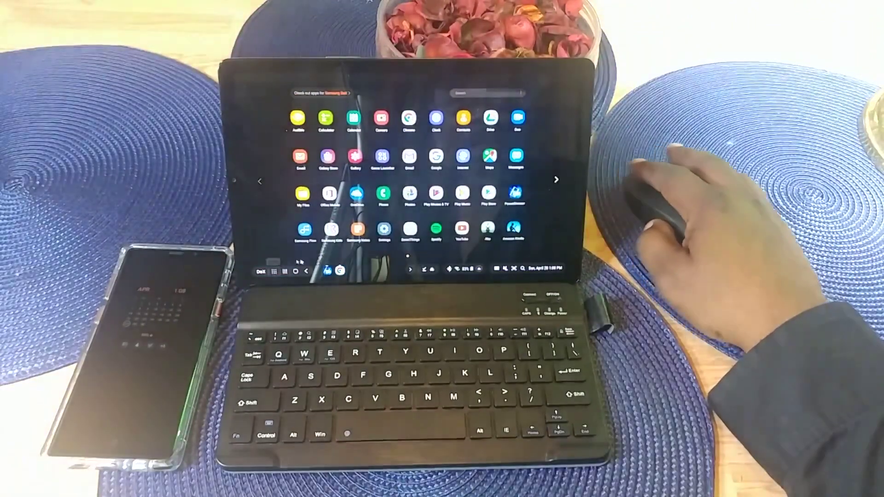
{"action": "left_click", "coordinate": [488, 230]}
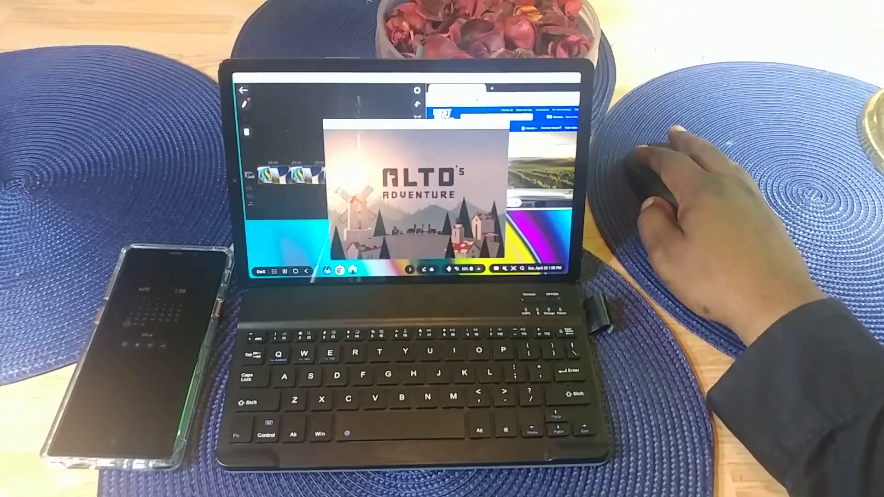
{"action": "left_click", "coordinate": [443, 199]}
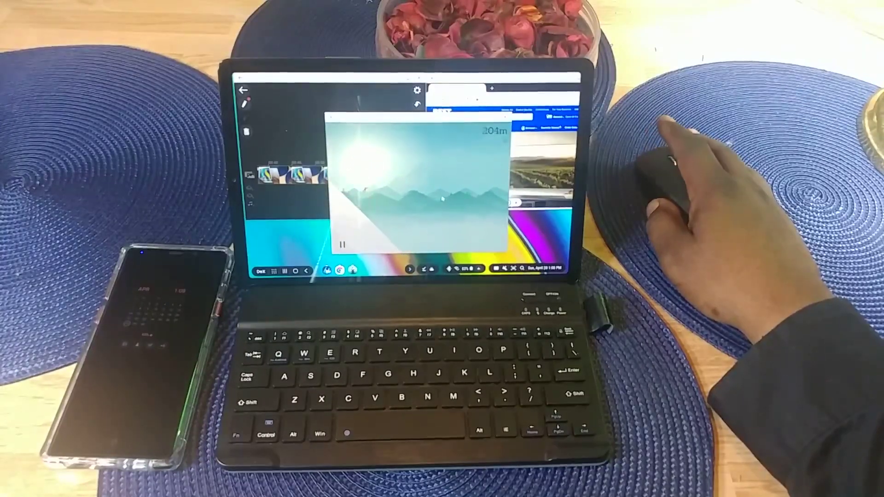
- Pause Alto's Adventure, move its window lower on the desktop, and close the game
{"action": "left_click", "coordinate": [342, 244]}
{"action": "left_click_drag", "start_coordinate": [417, 117], "coordinate": [413, 170]}
{"action": "left_click_drag", "start_coordinate": [437, 175], "coordinate": [458, 198]}
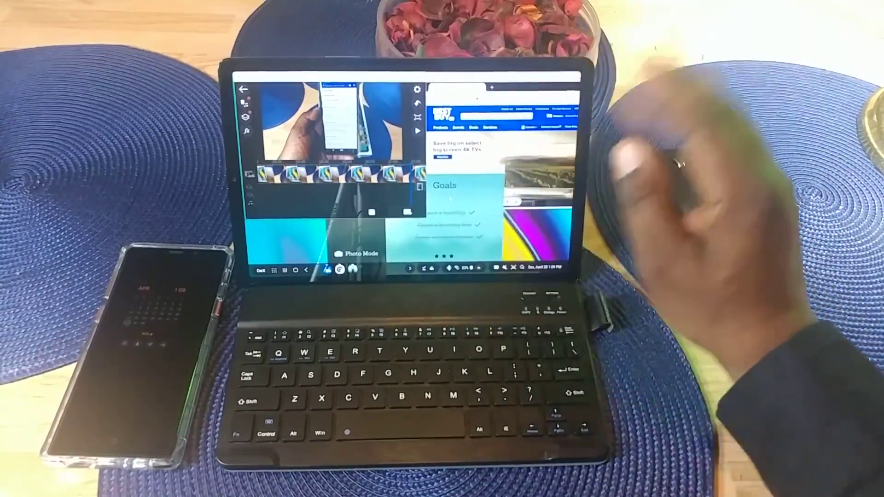
{"action": "left_click", "coordinate": [499, 169]}
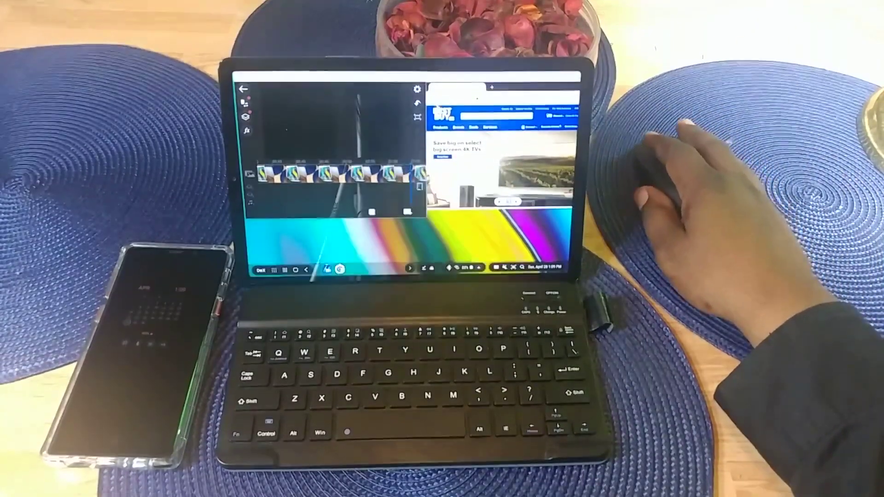
- Close the remaining video editor and Chrome windows, and exit DeX mode on the tablet
{"action": "left_click", "coordinate": [421, 79]}
{"action": "left_click_drag", "start_coordinate": [479, 76], "coordinate": [446, 83]}
{"action": "left_click", "coordinate": [567, 83]}
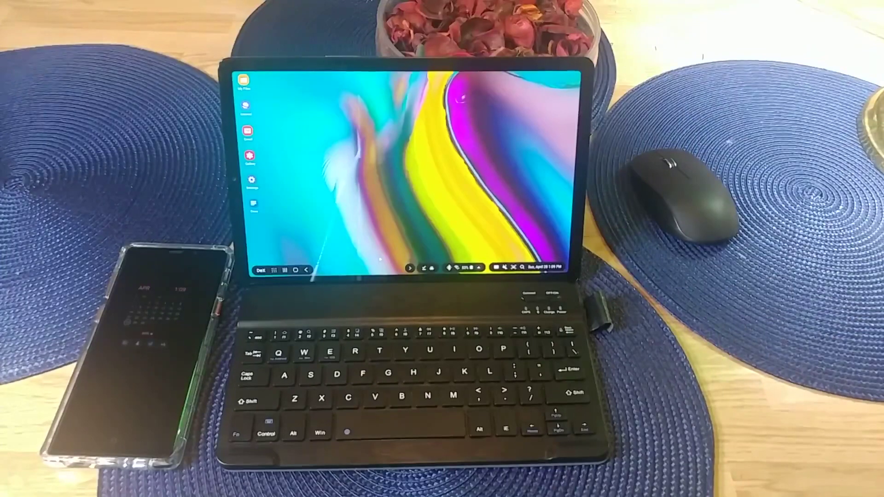
{"action": "left_click", "coordinate": [260, 270]}
{"action": "left_click", "coordinate": [266, 228]}
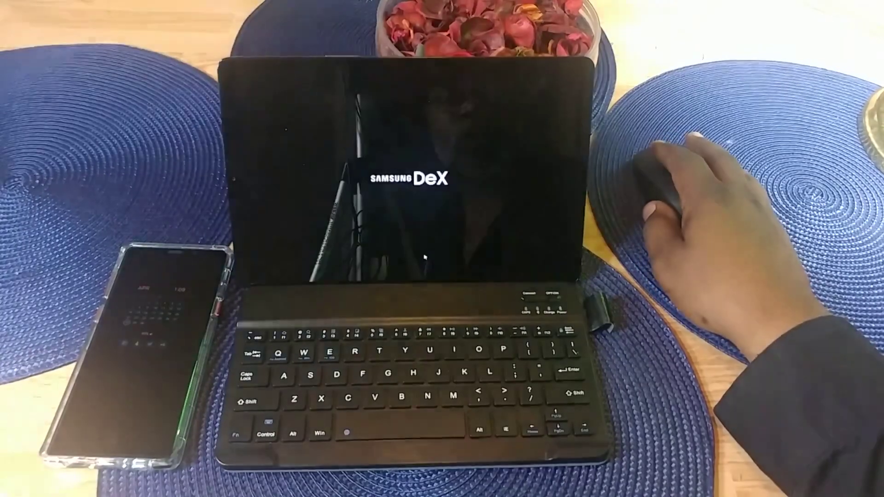